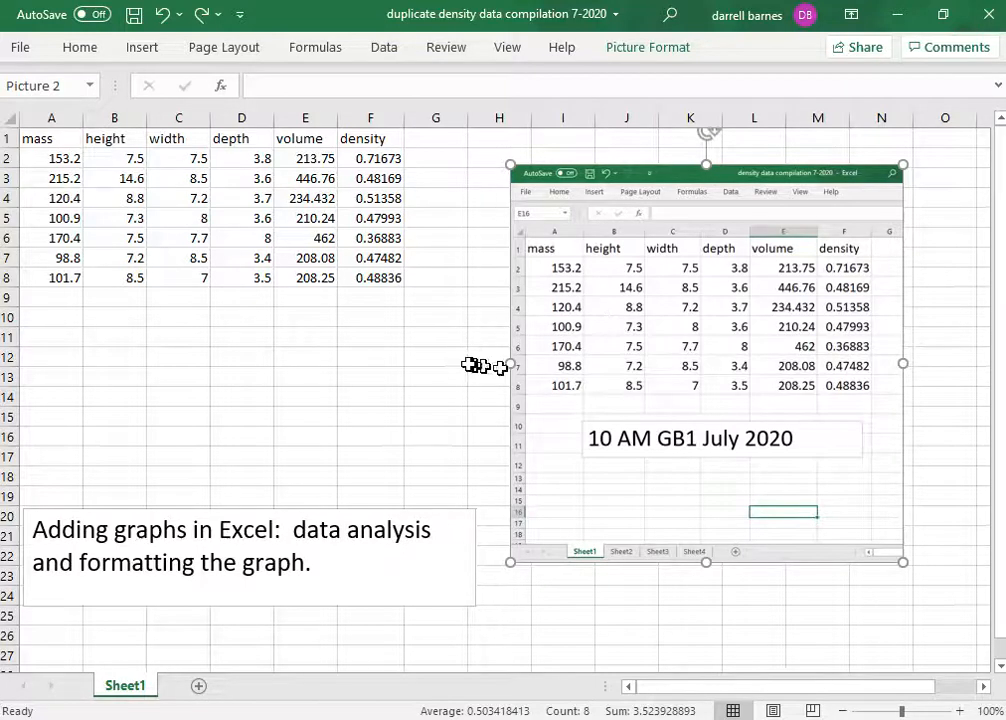
- Cut the pasted spreadsheet screenshot beside the data table out of the sheet
right_click(705, 316)
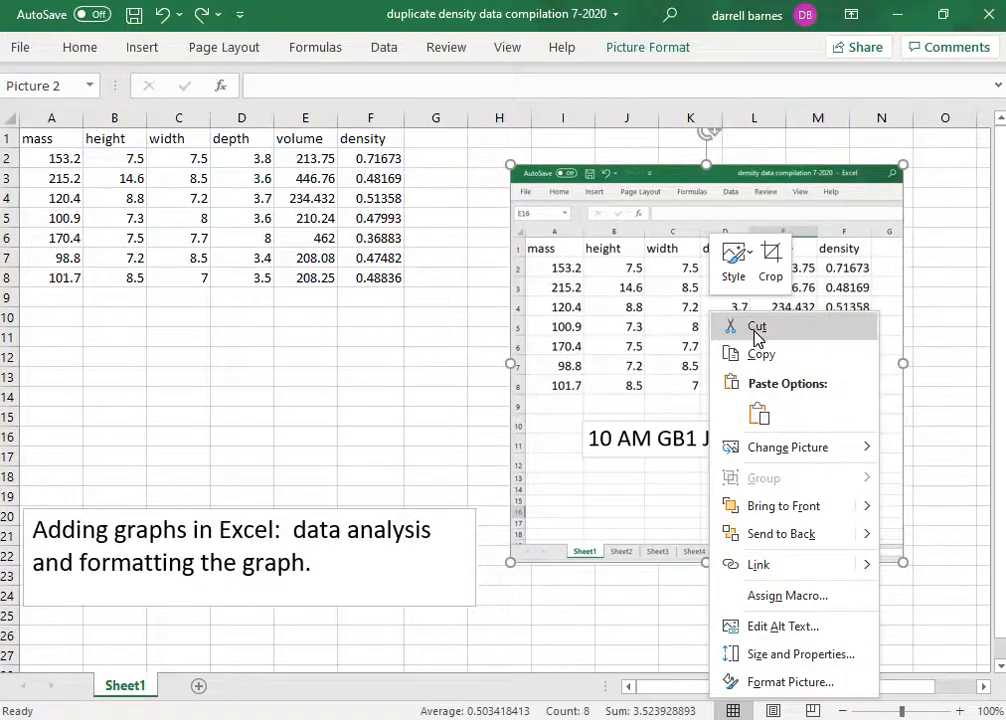
click(754, 337)
click(377, 357)
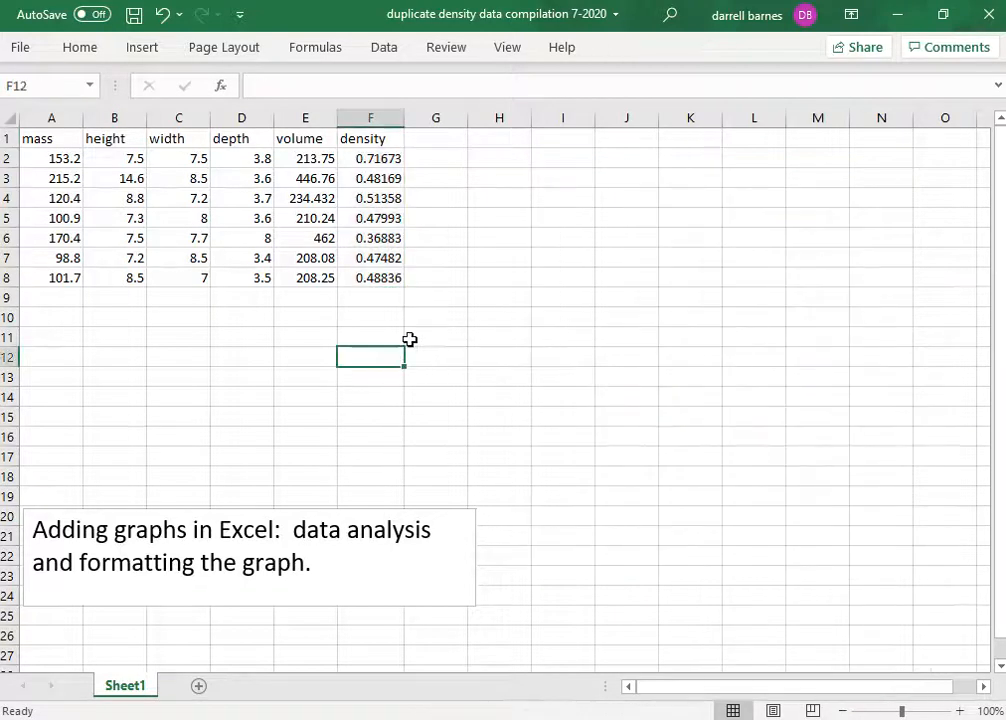
- Examine the volume formula in cell E2 and the density formula in cell F2
click(374, 142)
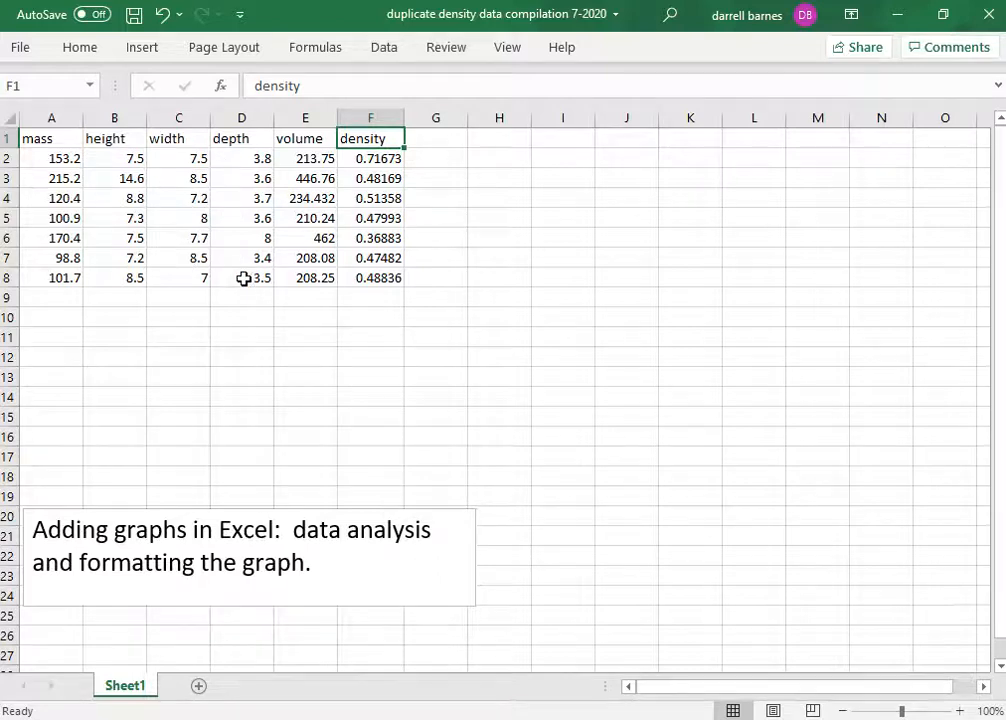
click(301, 158)
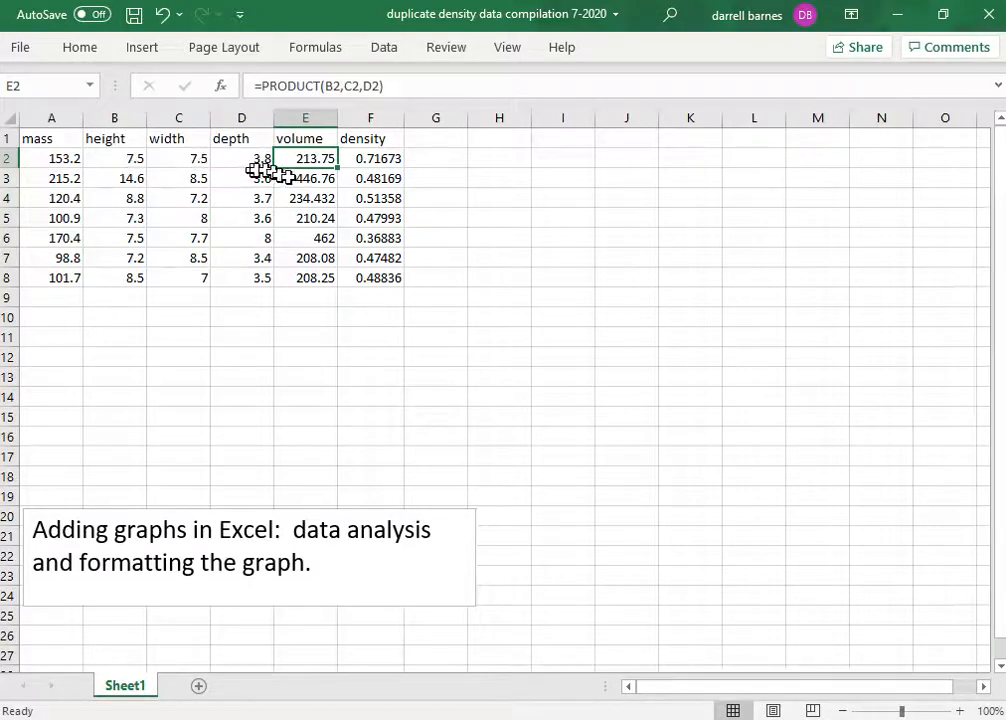
click(372, 158)
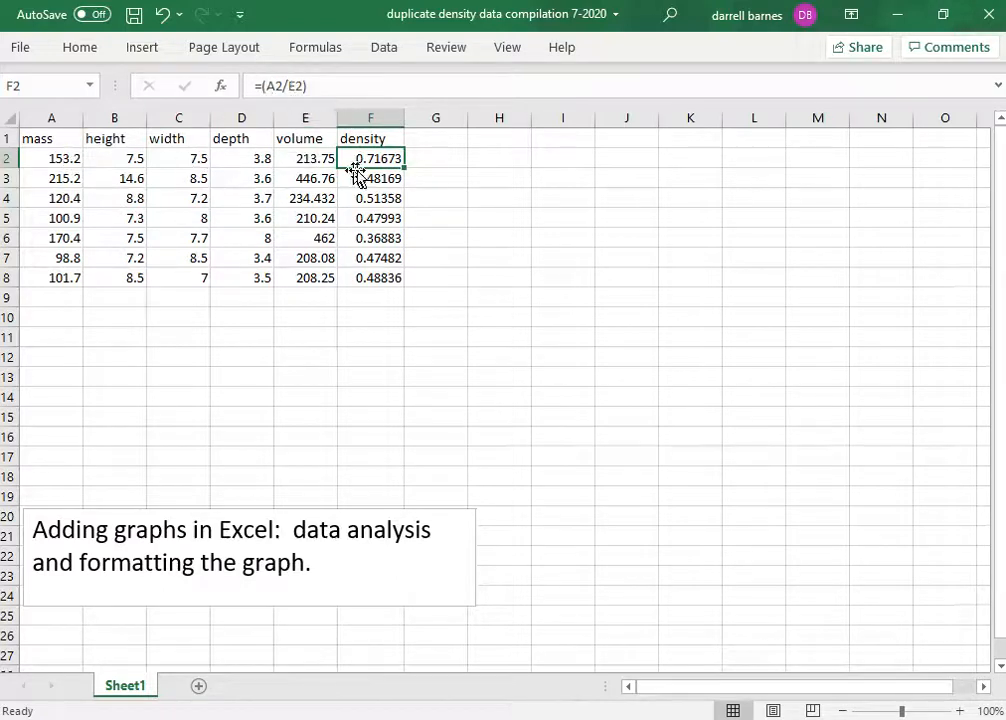
click(427, 340)
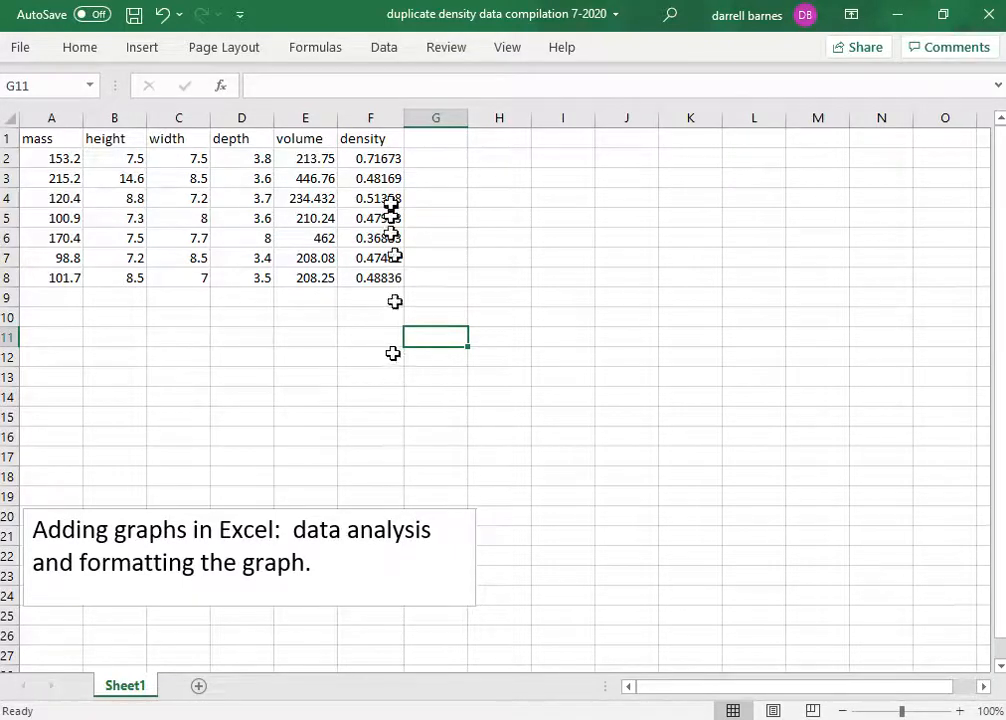
click(541, 294)
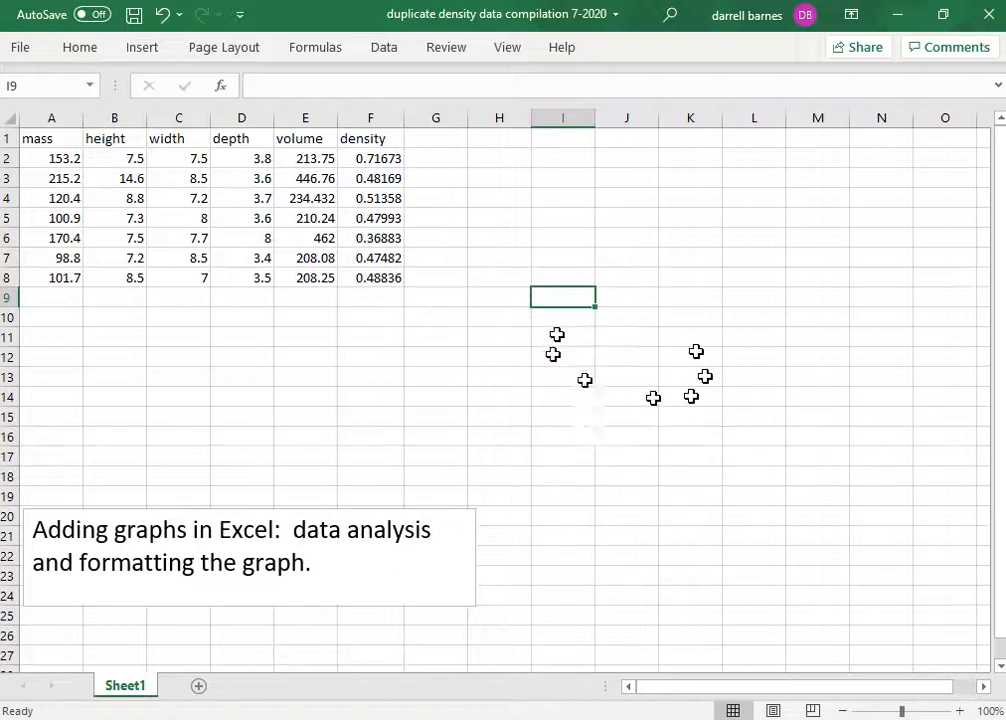
- Insert a Box & Whisker chart of the density data in F1:F8 and place it beside the table, starting around column H
drag(346, 138, 362, 280)
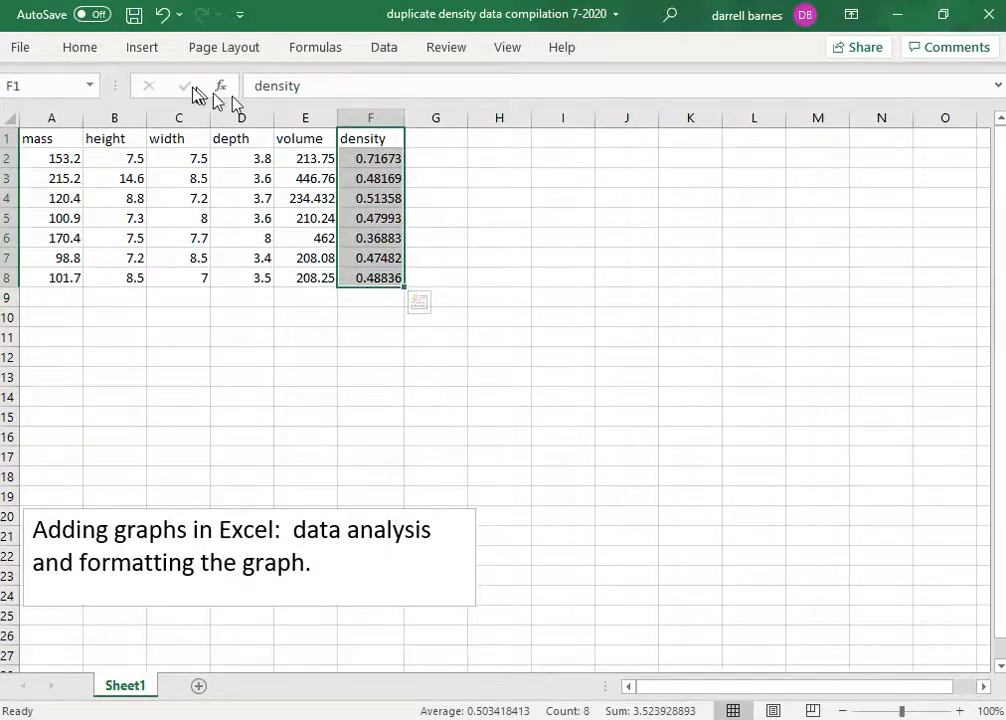
click(142, 47)
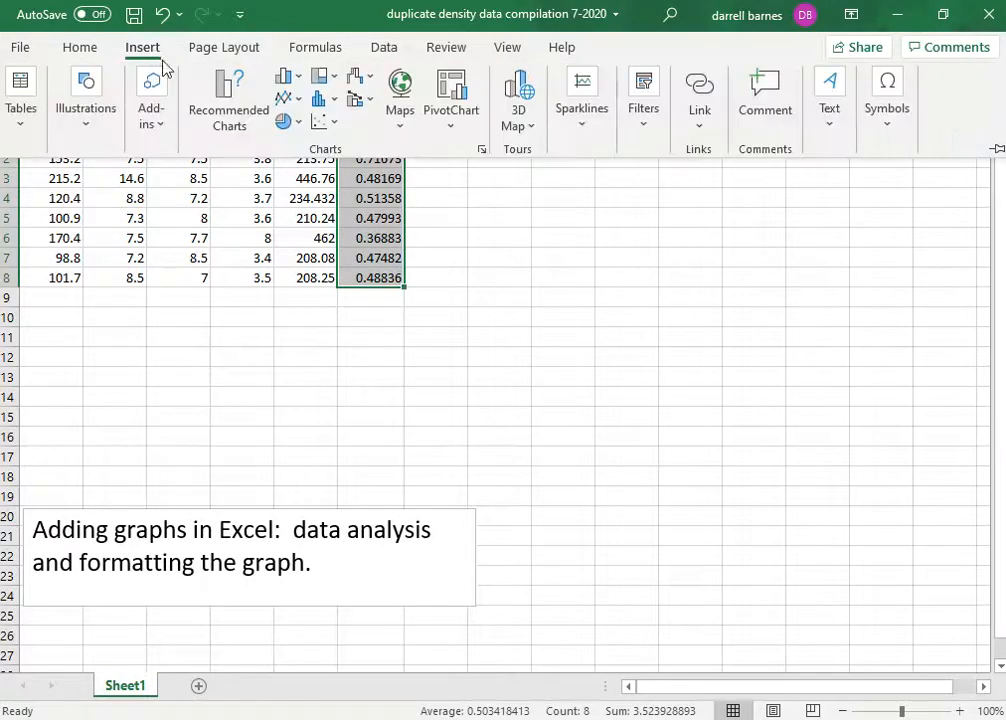
click(333, 128)
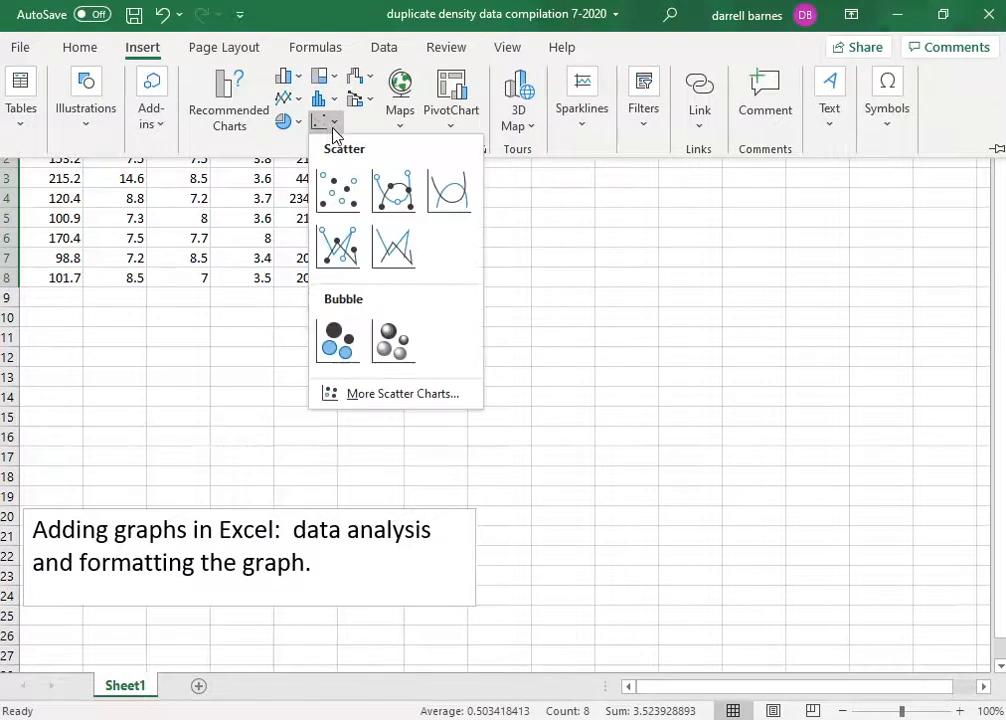
click(384, 393)
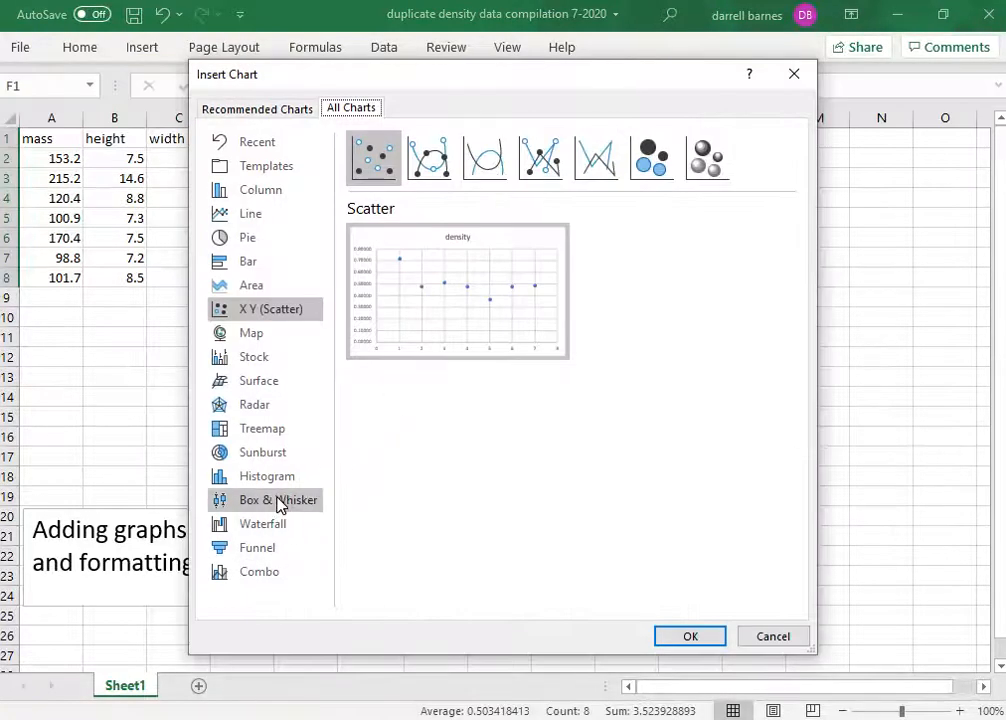
click(280, 502)
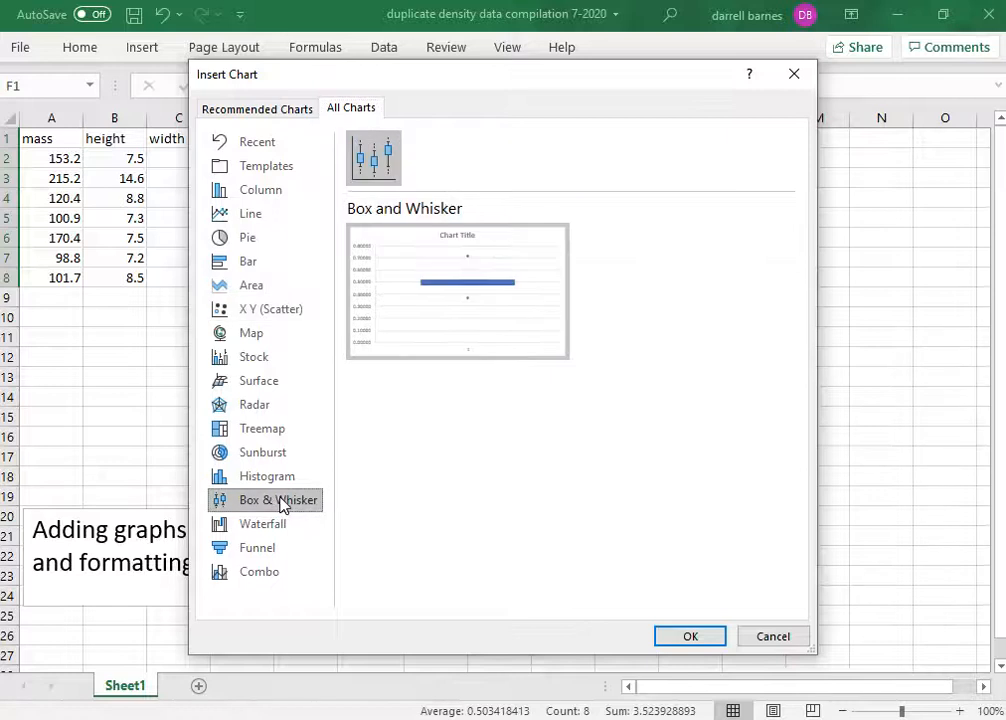
click(676, 636)
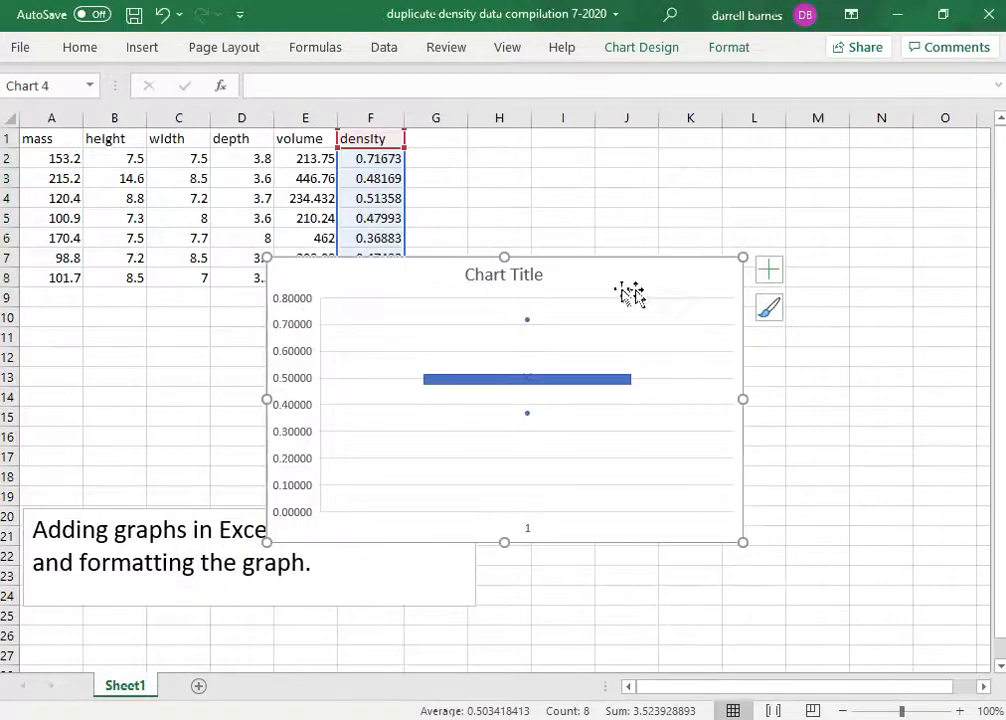
drag(613, 269, 837, 213)
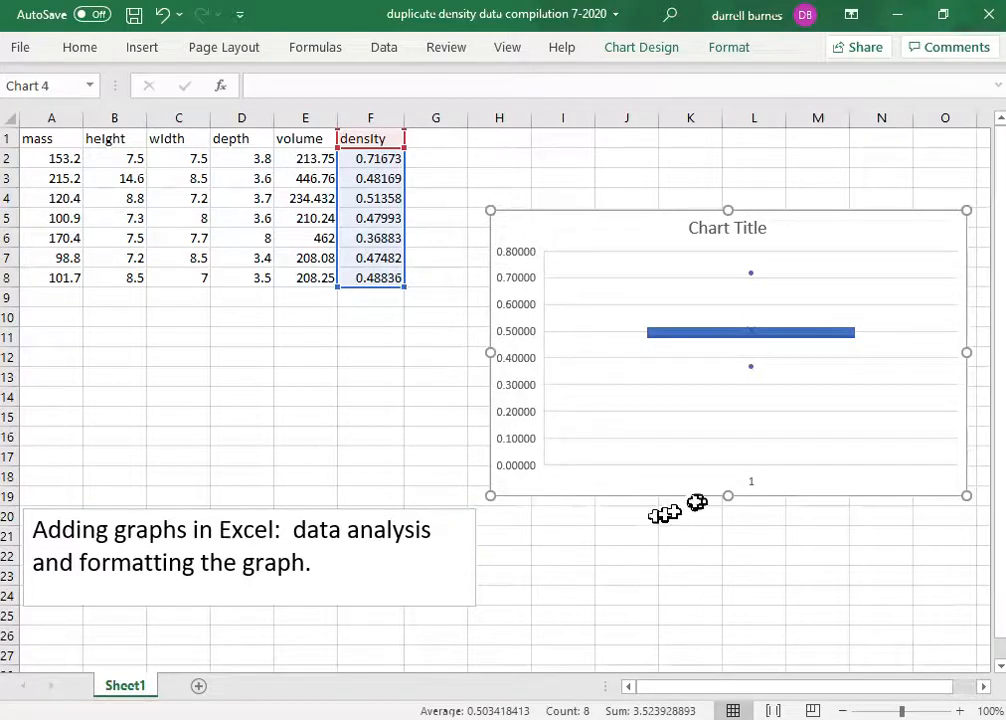
- Add data labels to the density series in the box and whisker chart
click(732, 334)
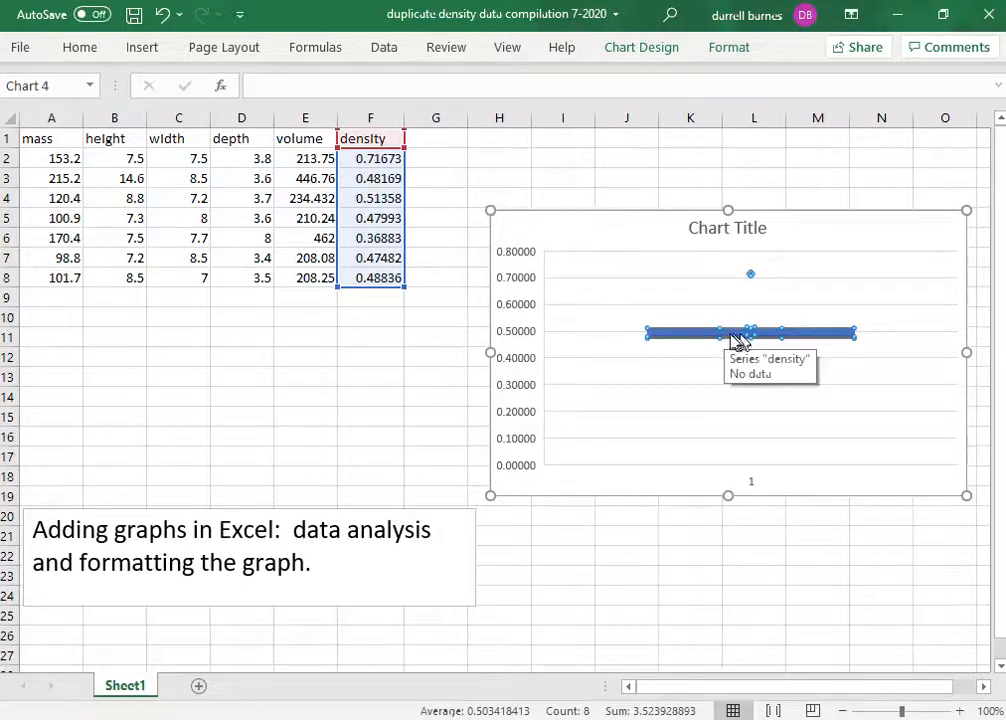
right_click(740, 338)
click(790, 492)
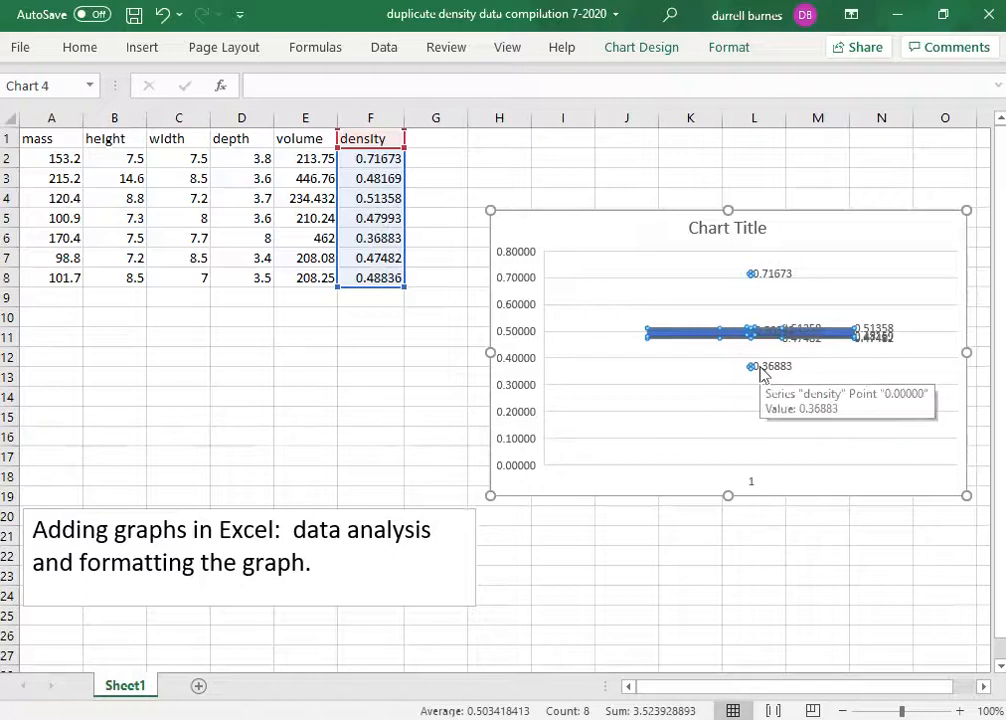
- Replace the chart's placeholder title with "Density of wood in g/cc"
click(760, 231)
click(765, 233)
key(BackSpace)
key(BackSpace)
key(BackSpace)
key(BackSpace)
key(BackSpace)
key(BackSpace)
key(BackSpace)
key(BackSpace)
key(BackSpace)
key(BackSpace)
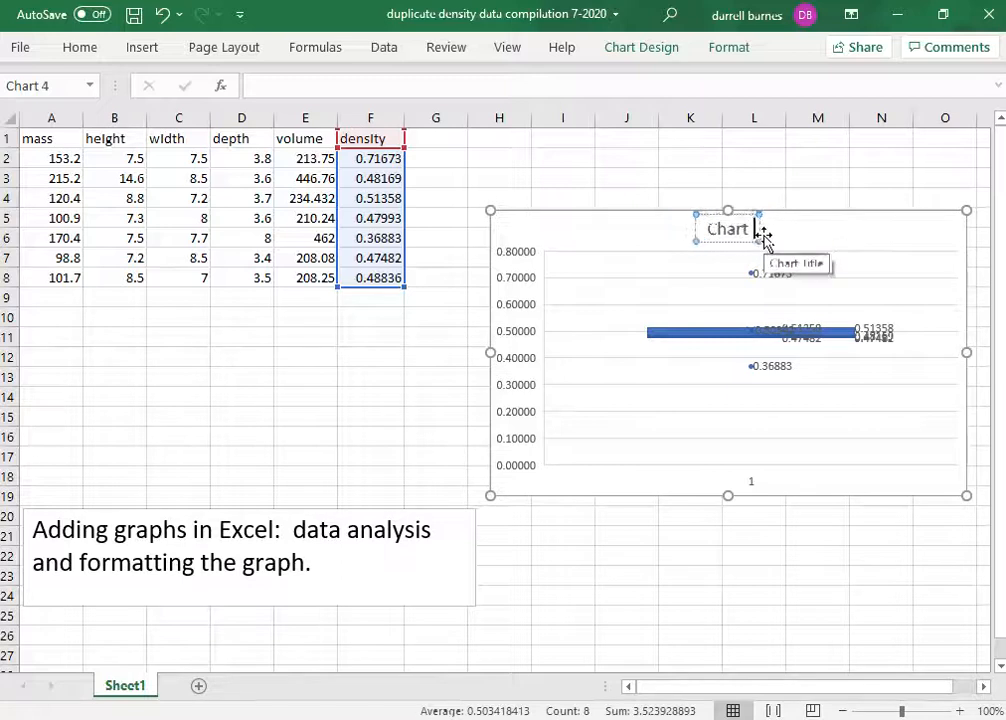
text(Density of wood)
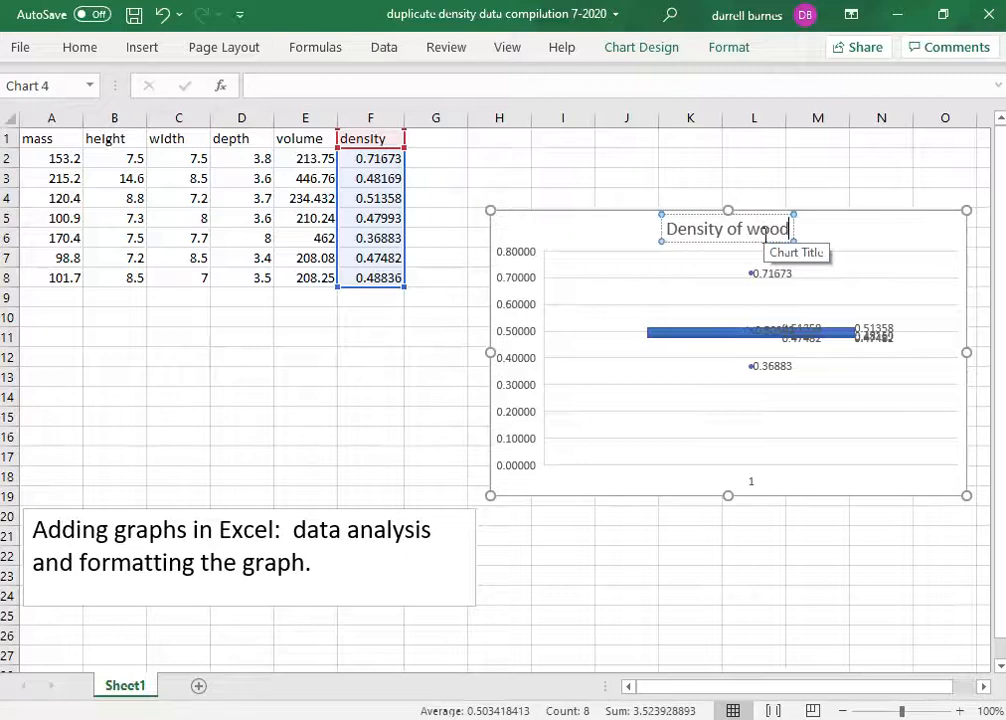
text( in)
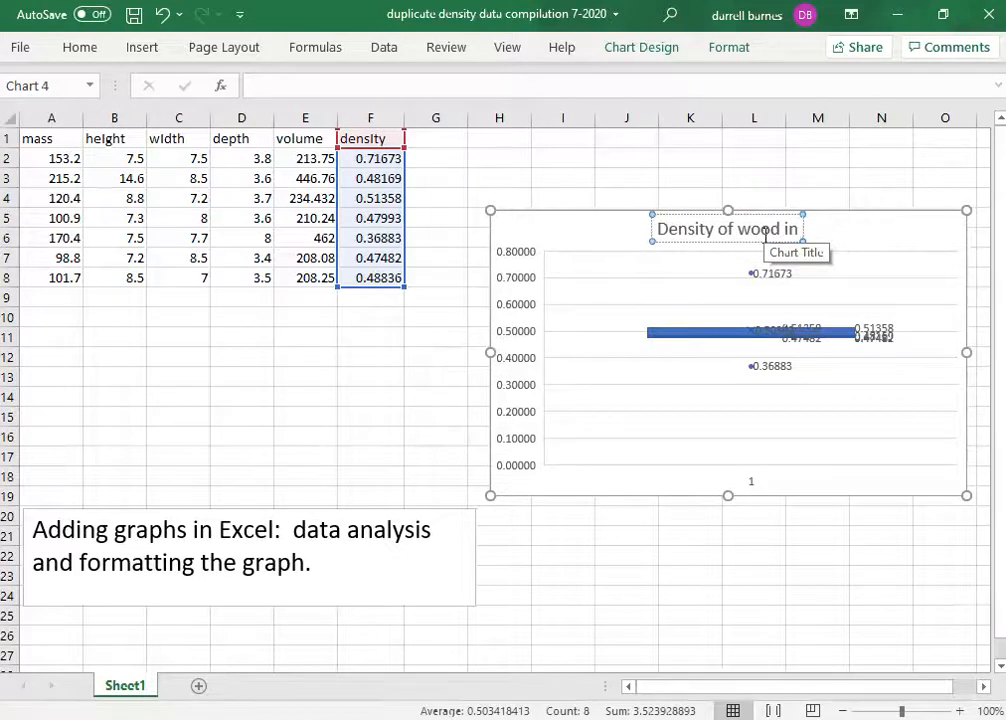
text( g/cc)
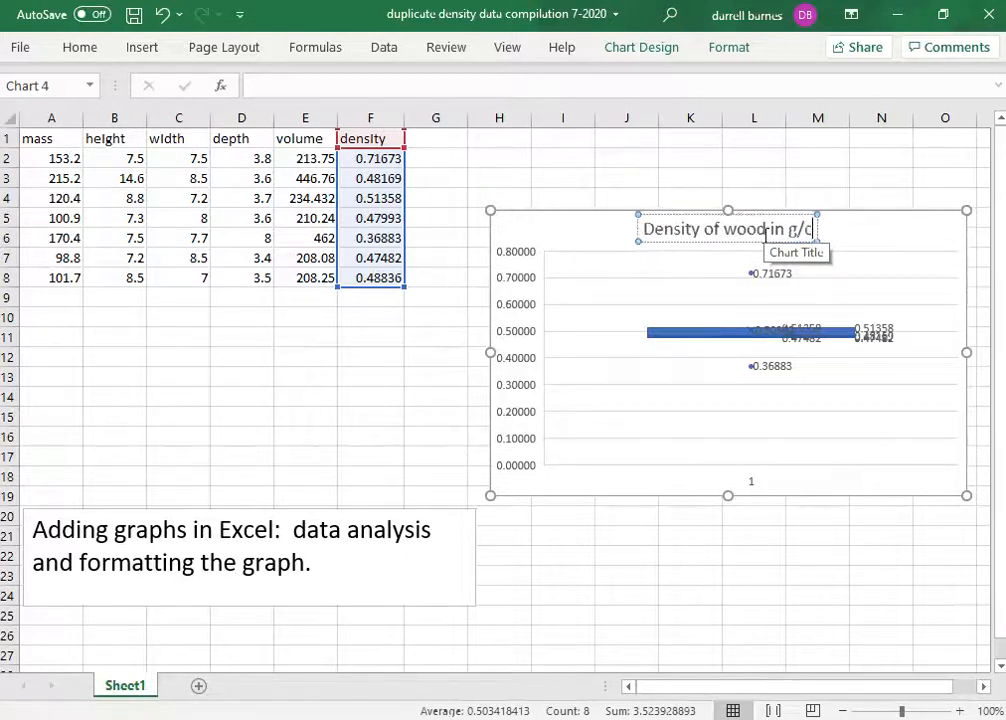
click(690, 268)
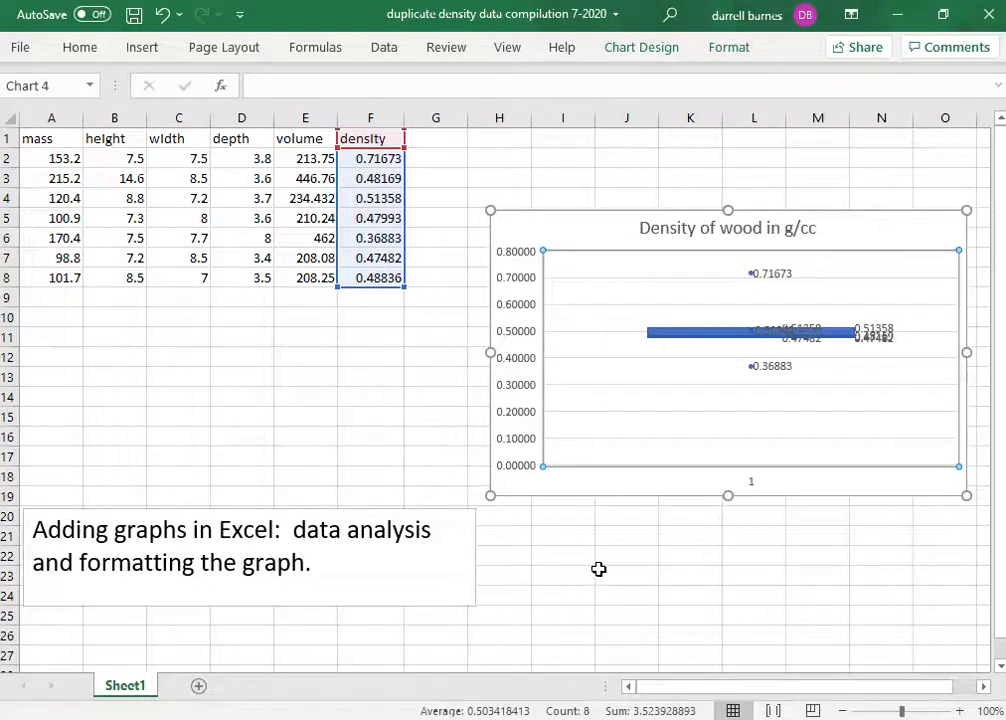
click(521, 376)
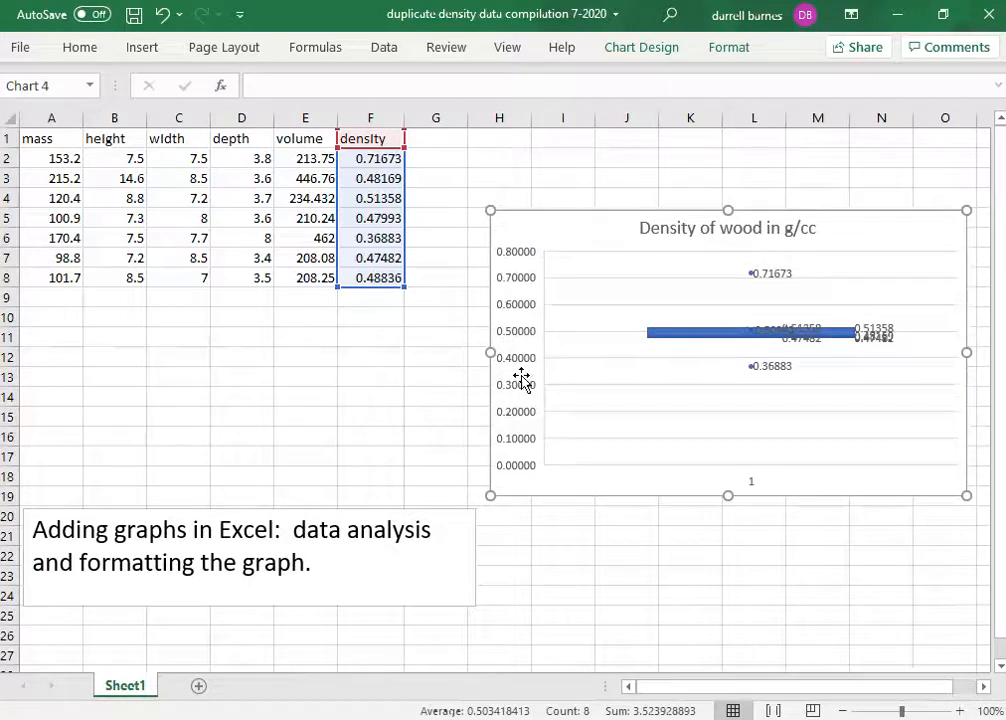
double_click(521, 376)
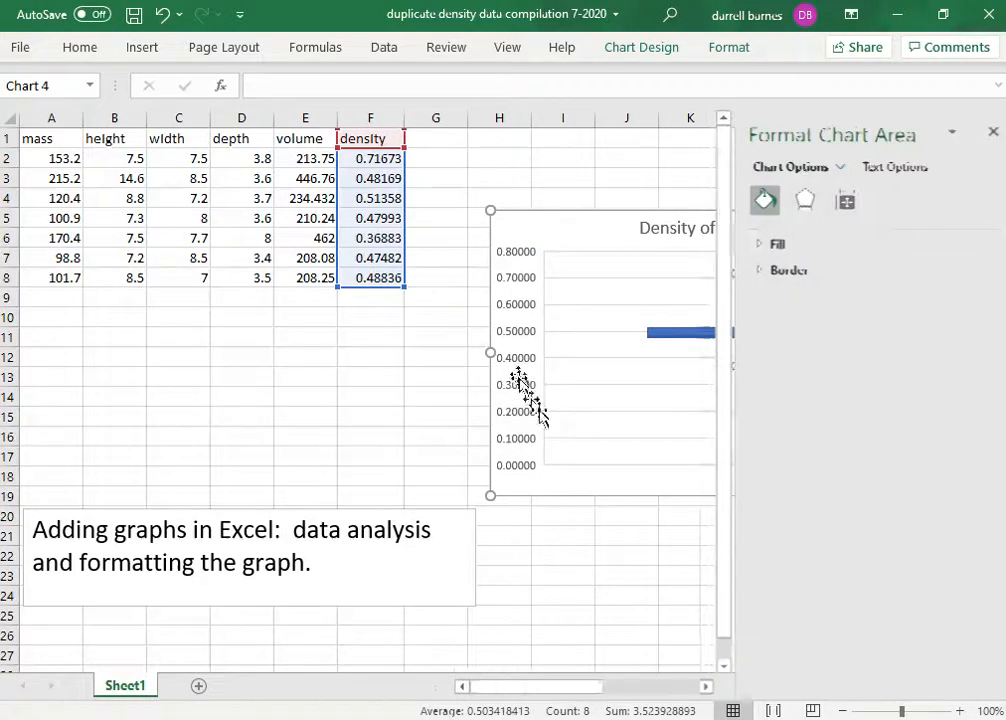
click(985, 137)
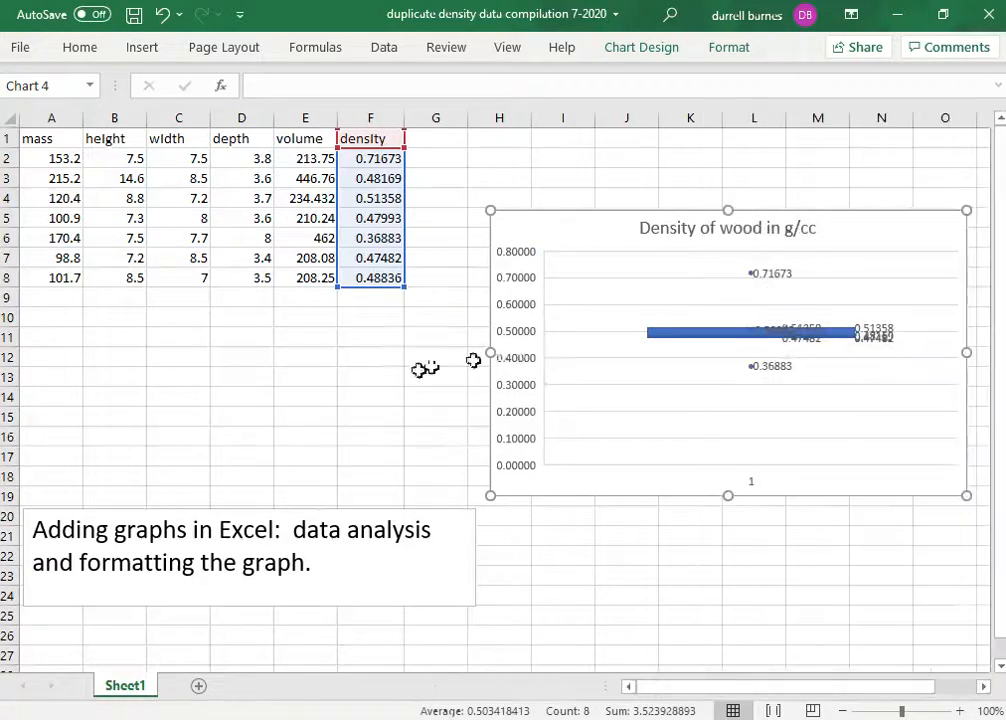
click(432, 426)
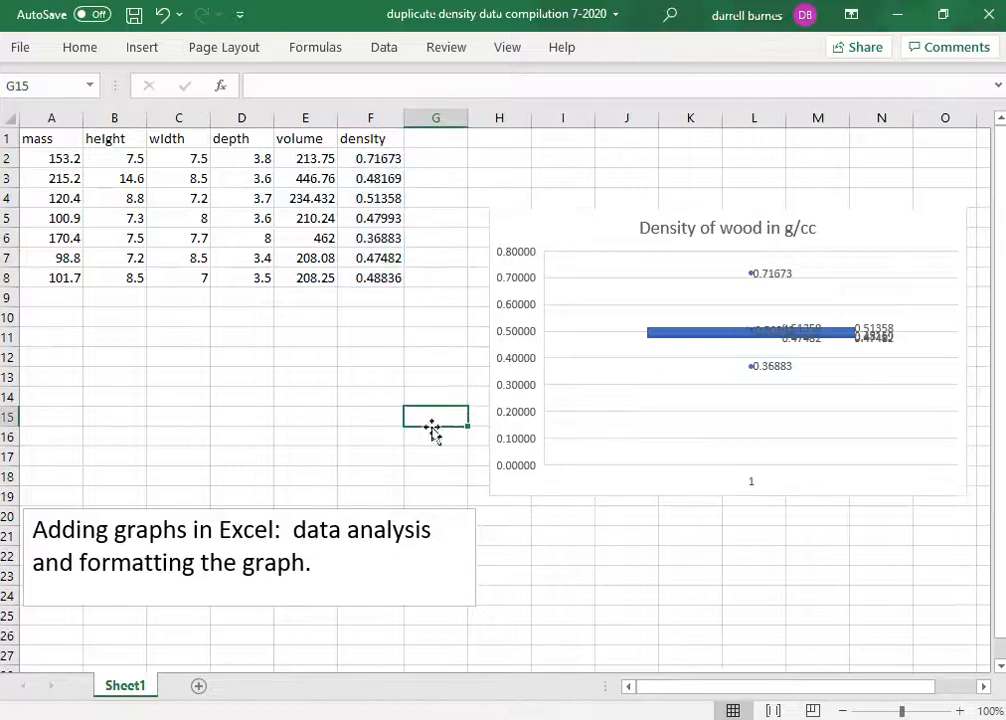
- Set the bounds of the chart's vertical axis to a minimum of 0.35 and a maximum of 0.73
click(521, 386)
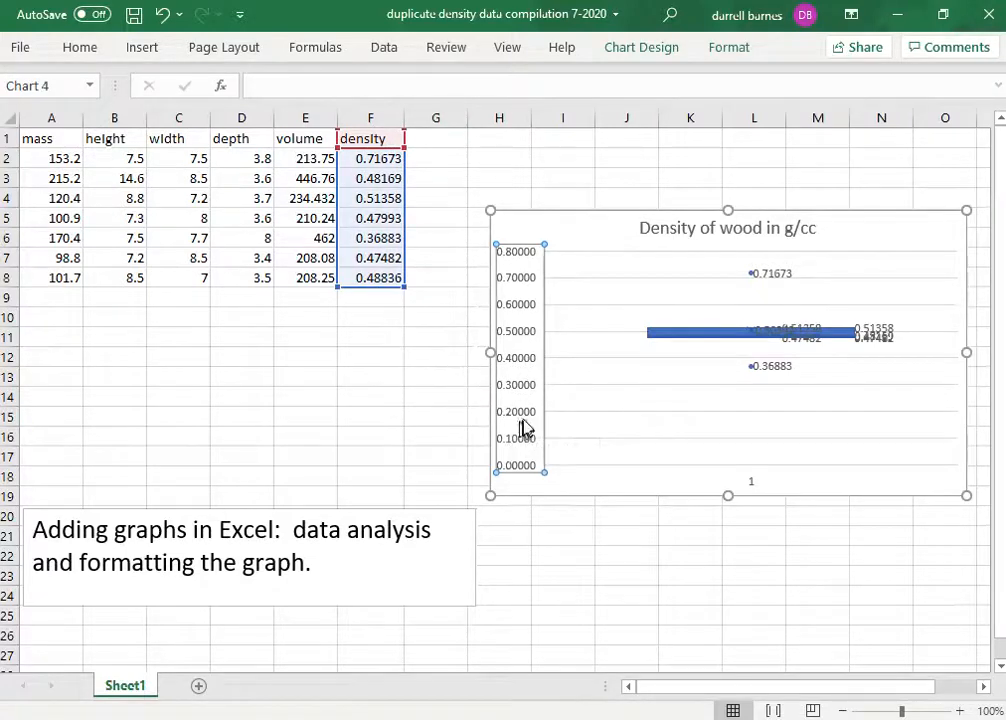
right_click(523, 427)
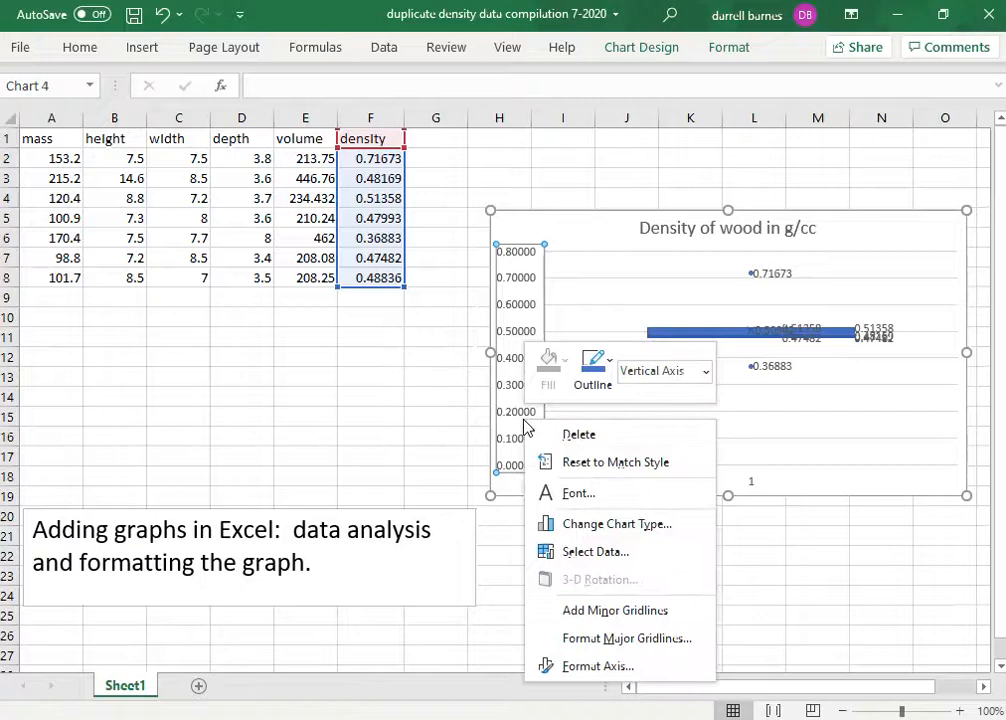
click(620, 666)
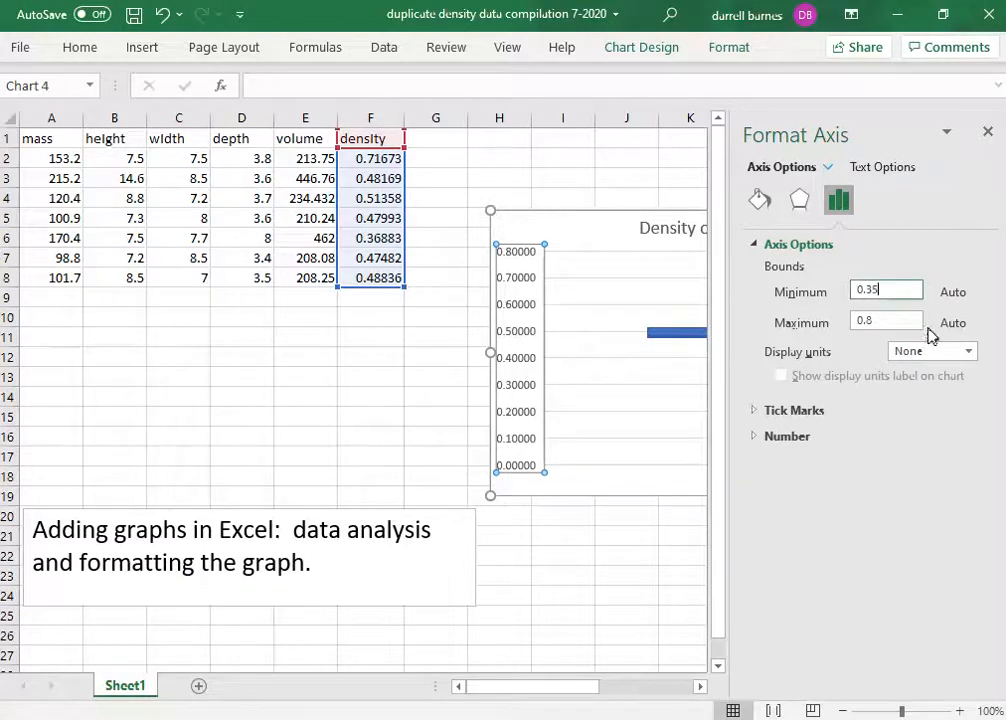
click(884, 320)
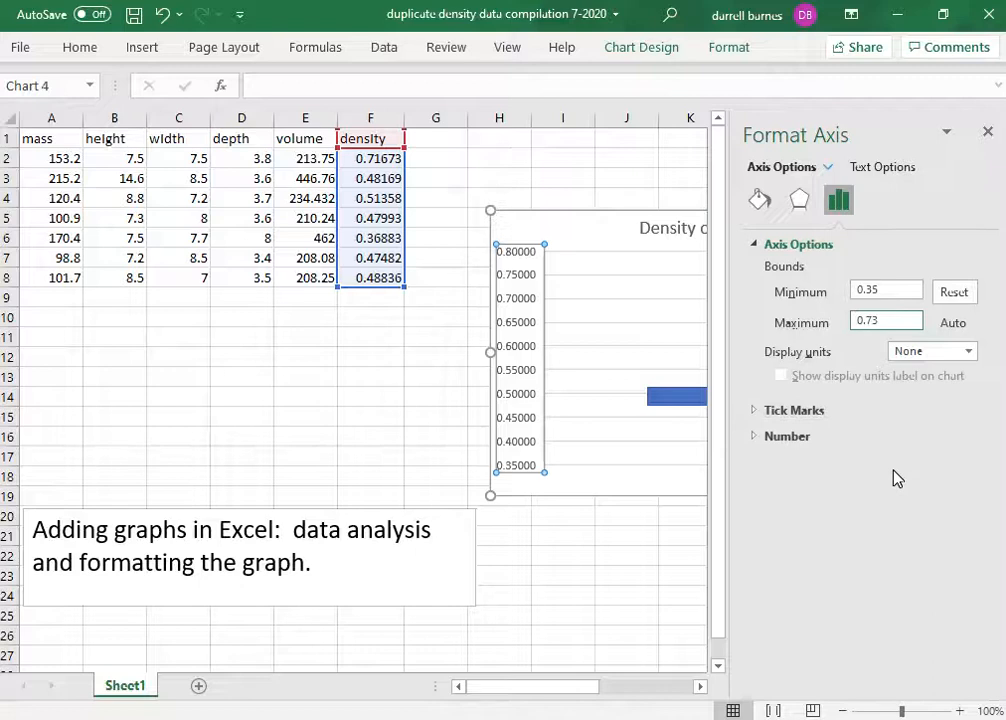
key(Return)
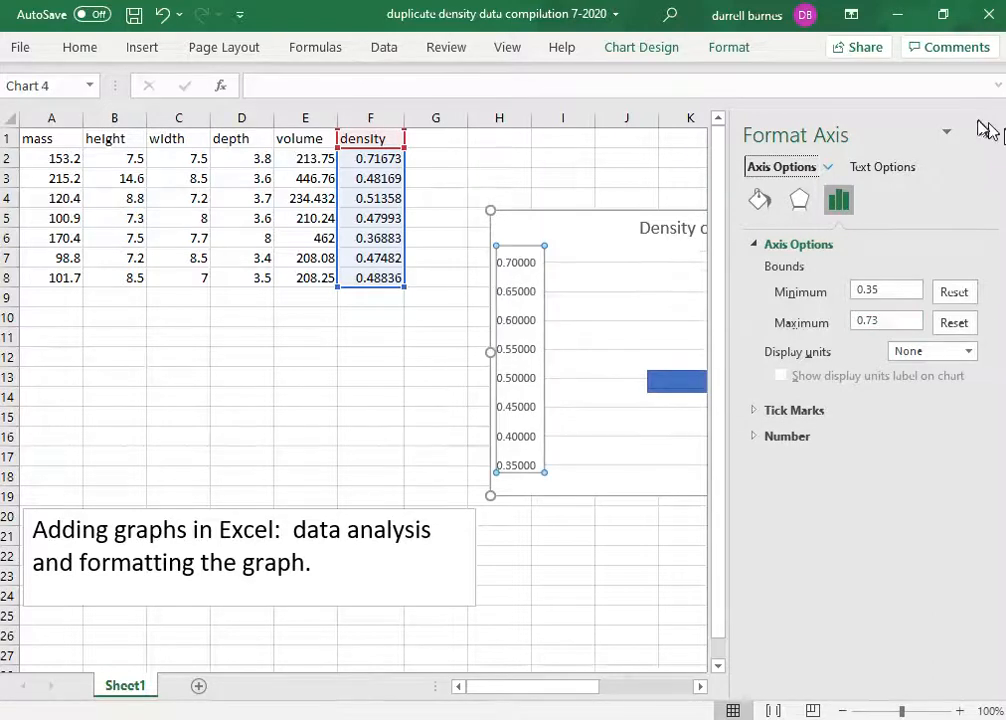
click(986, 133)
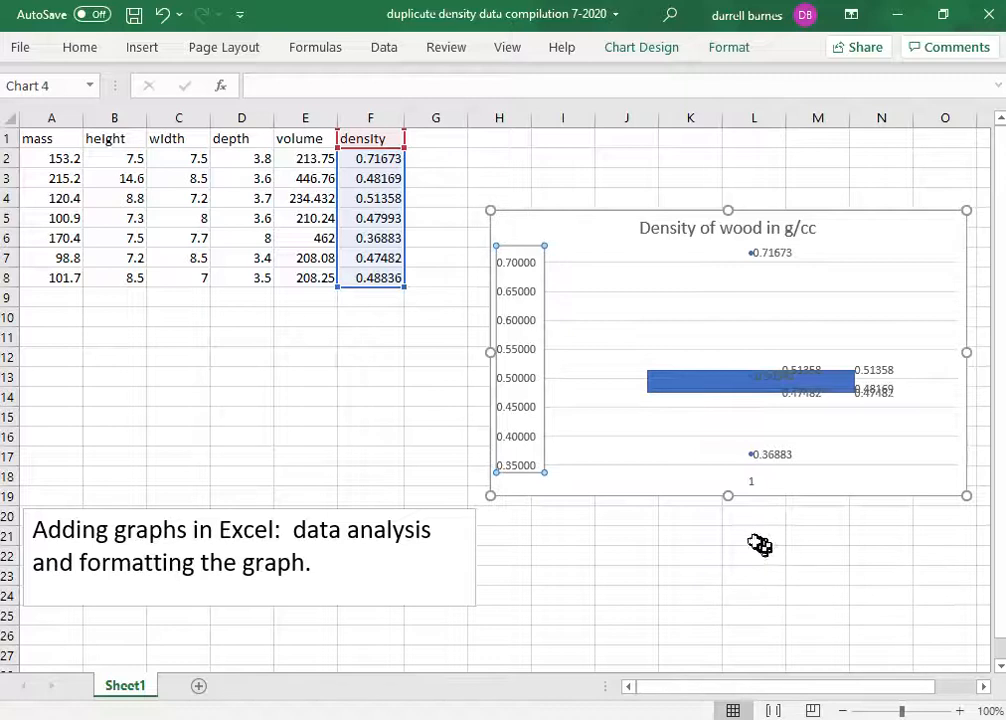
- Stretch the chart vertically so it spans from about row 1 to row 27
drag(730, 497, 735, 658)
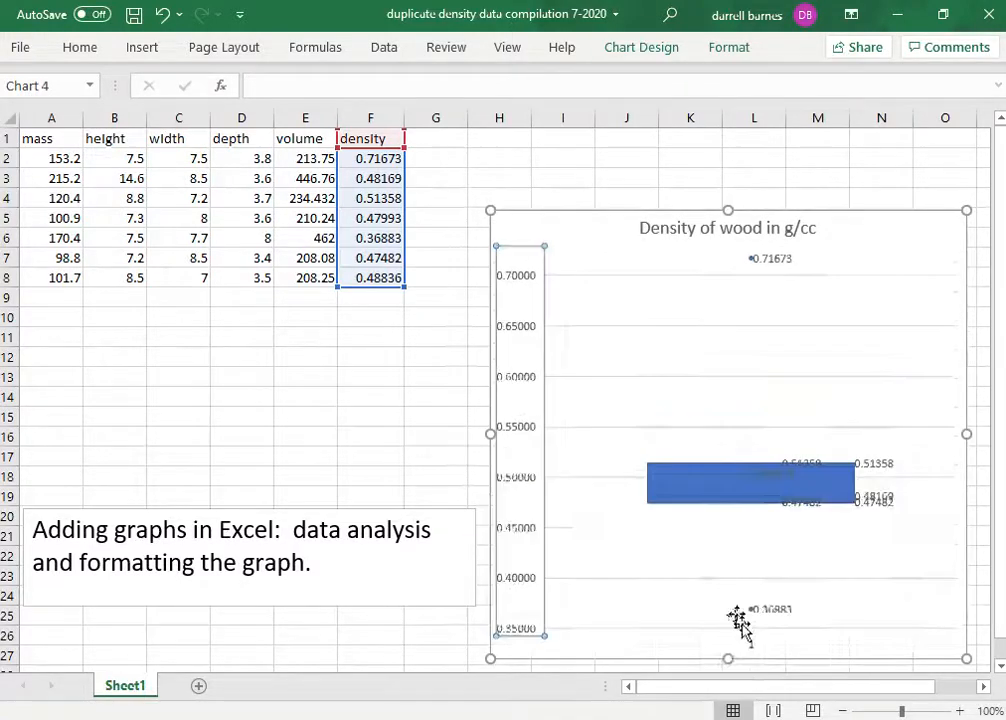
drag(729, 208, 730, 139)
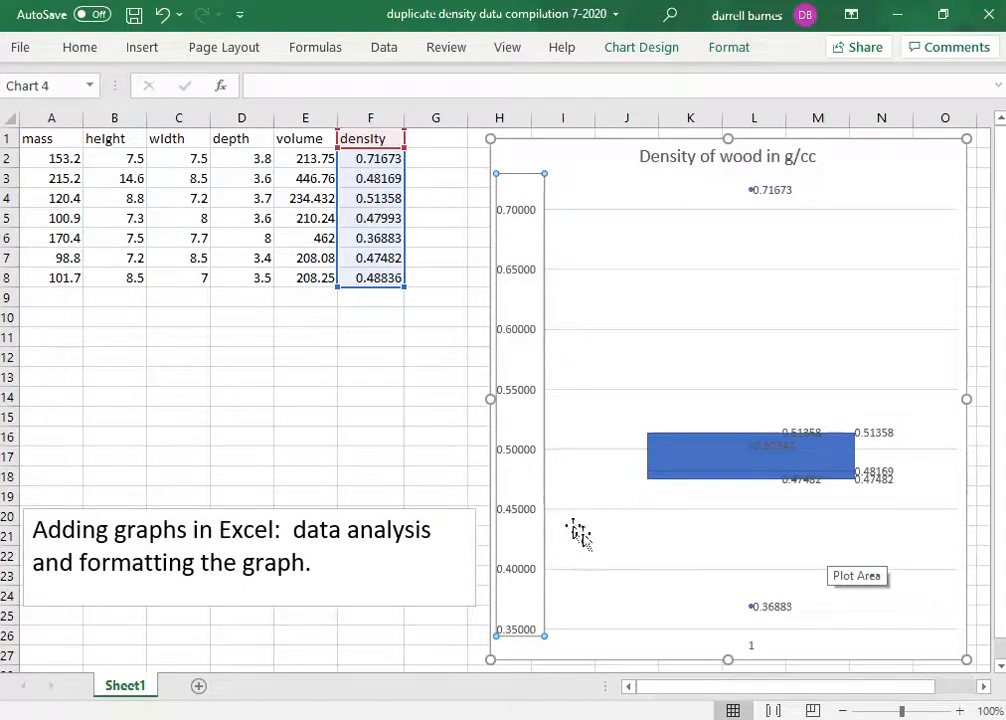
mouse_move(778, 614)
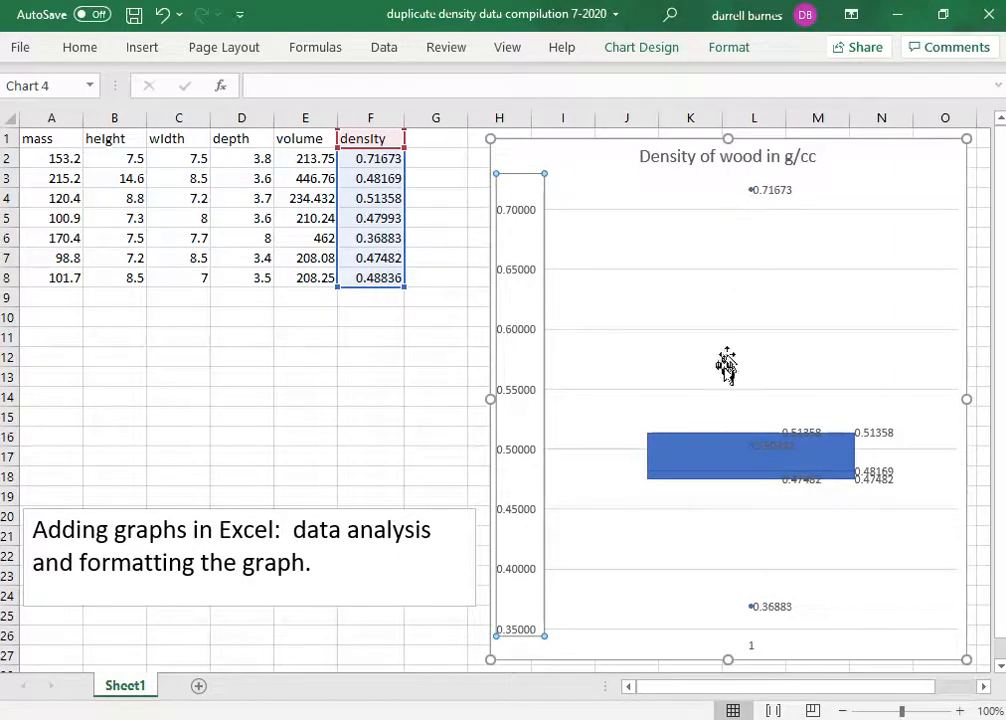
mouse_move(889, 497)
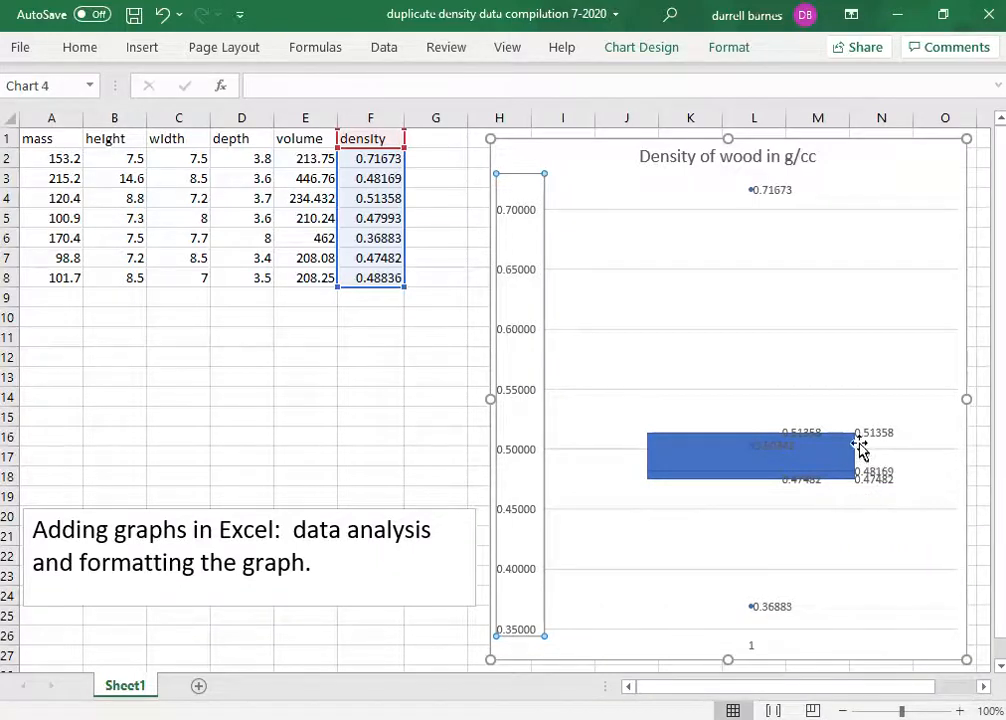
mouse_move(891, 444)
mouse_move(770, 459)
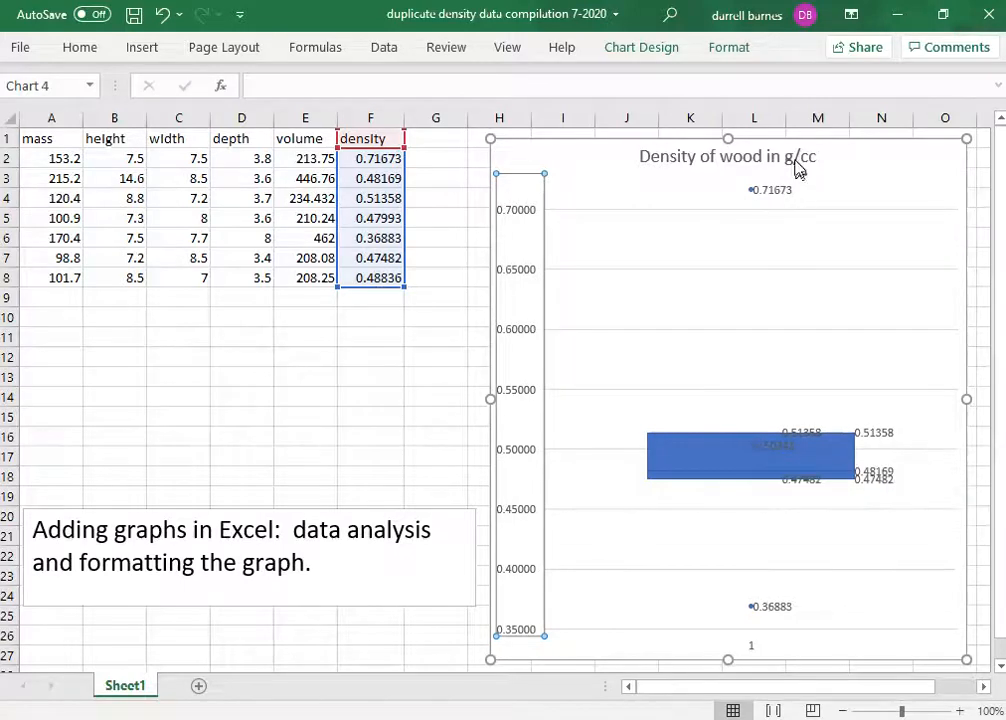